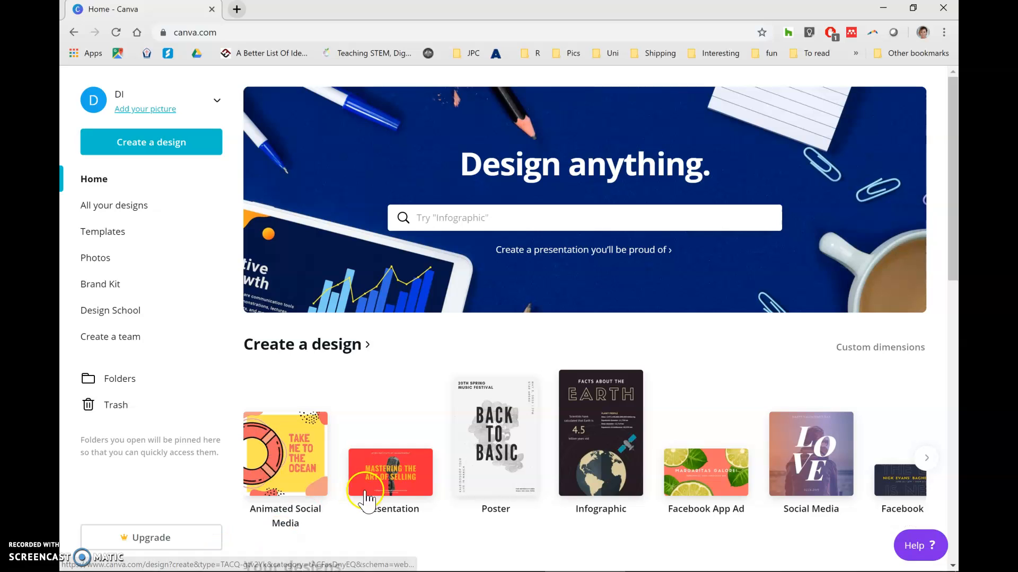
Create a new blank 1920 × 1080 px Presentation design and look through the suggested templates.
left_click(386, 481)
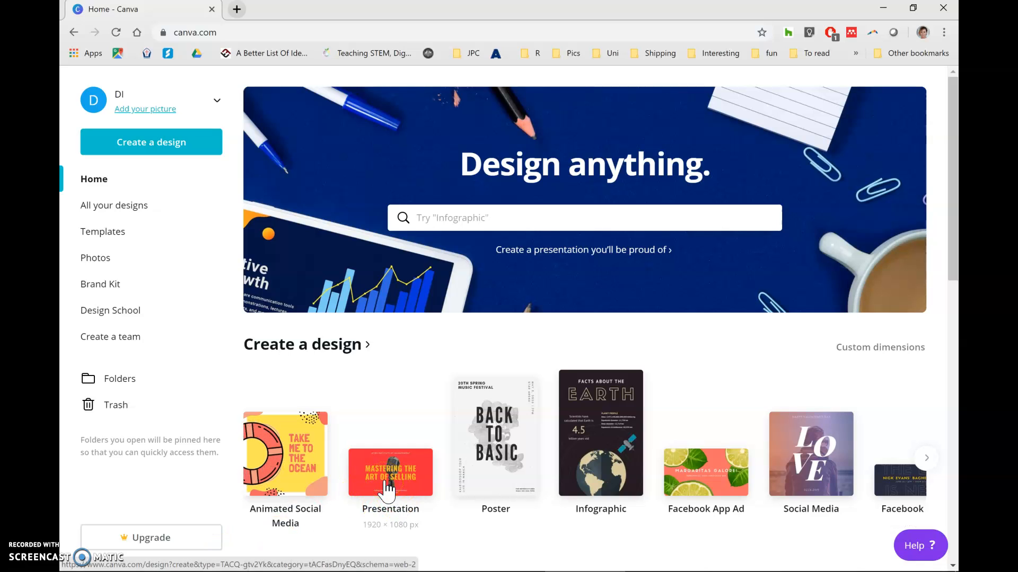
left_click(393, 482)
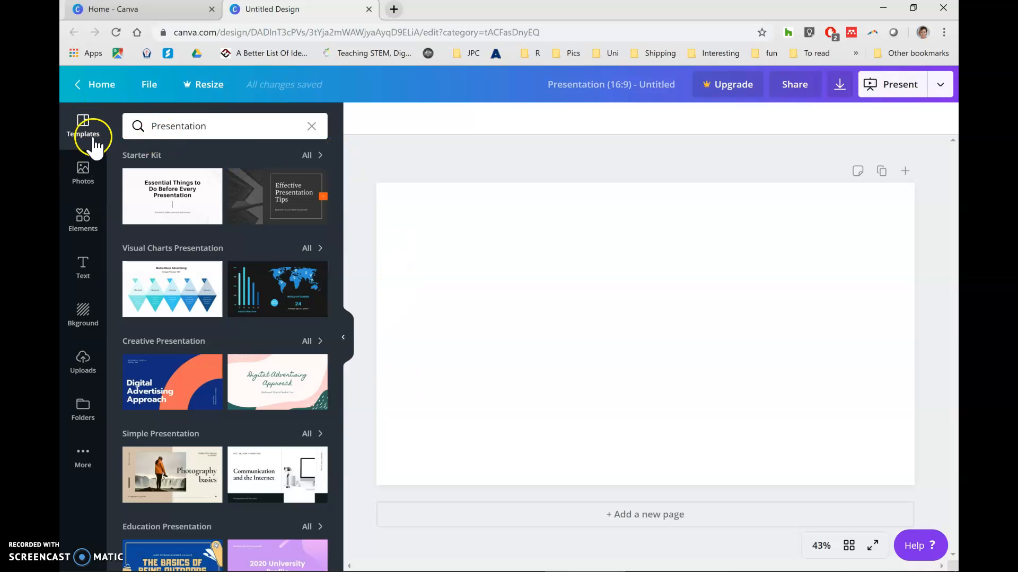
scroll(277, 204, "down", 4)
scroll(281, 211, "down", 6)
scroll(281, 211, "up", 10)
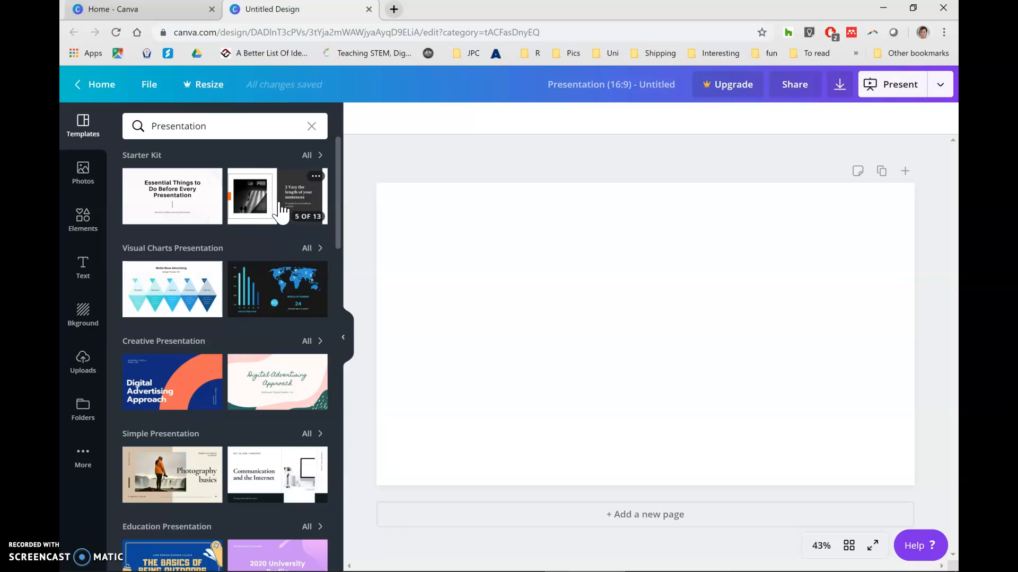
Set the page background to the grey wooden planks image.
left_click(84, 317)
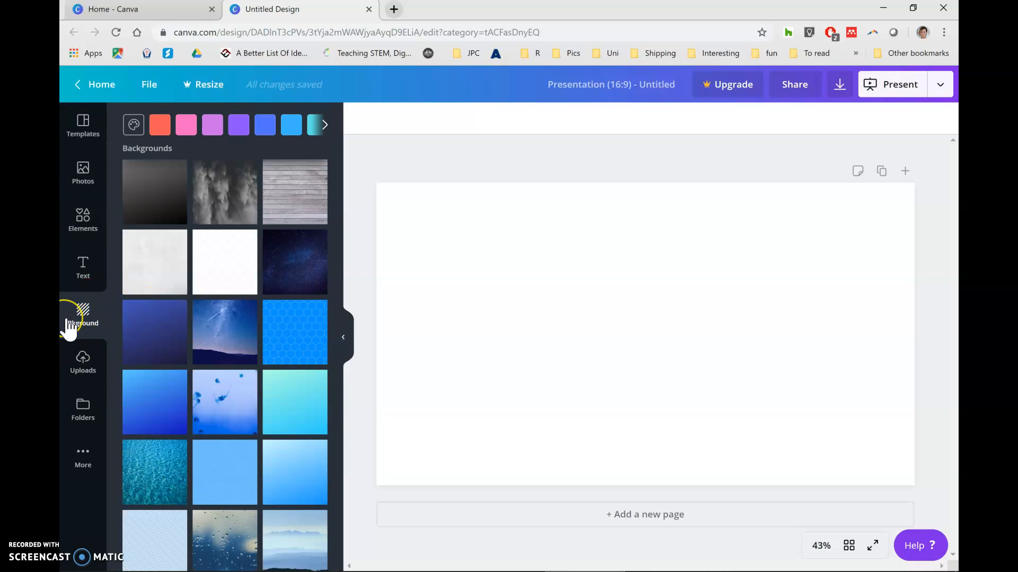
scroll(266, 420, "down", 4)
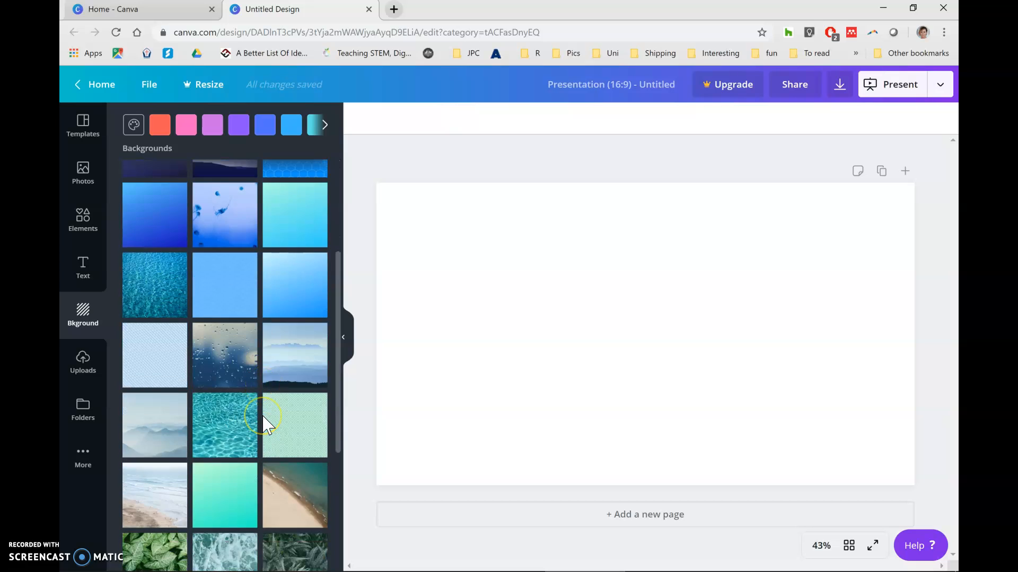
scroll(265, 420, "up", 4)
left_click(269, 318)
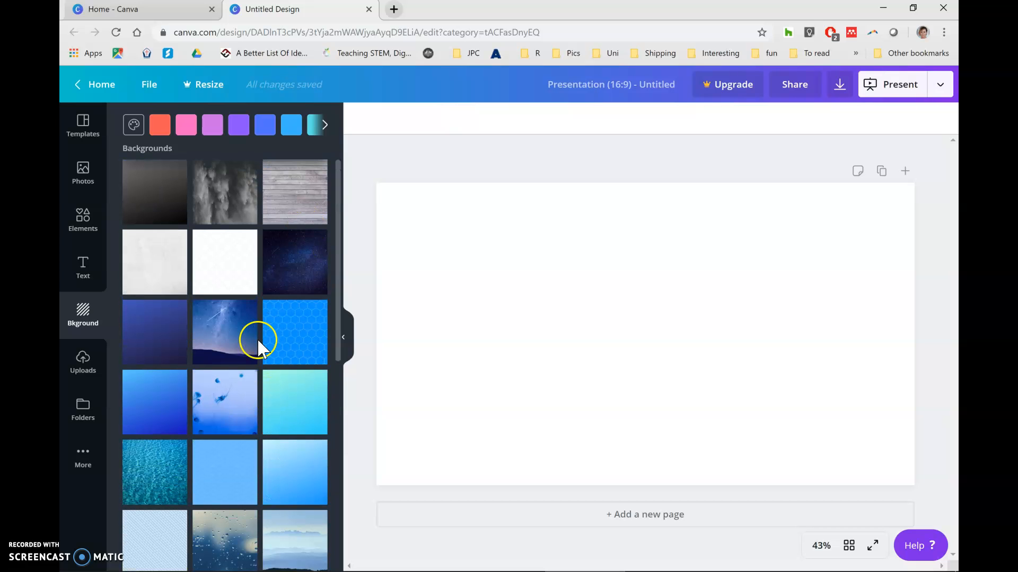
left_click(305, 190)
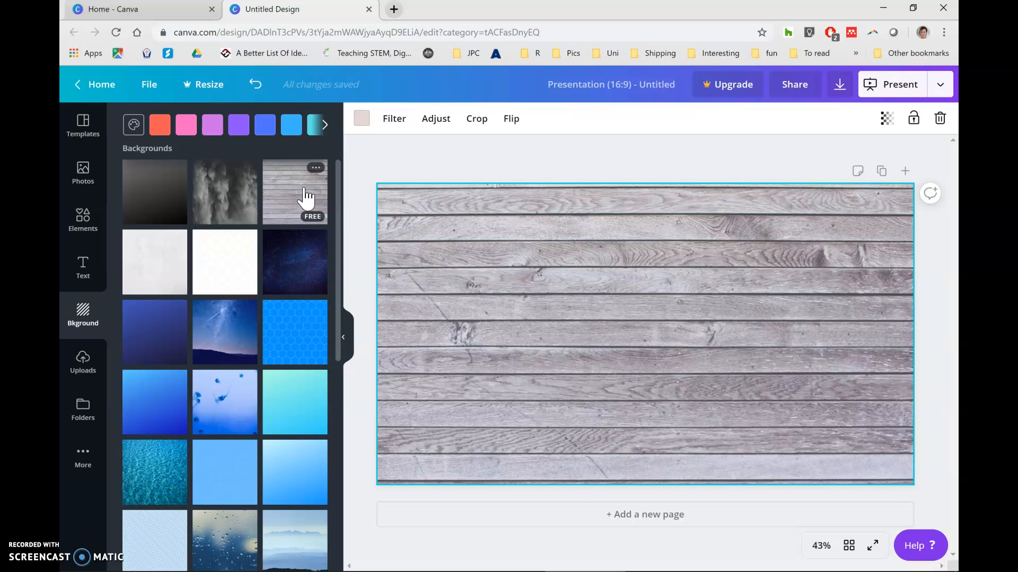
Search the elements for "chart" and add the blue pie chart to the page.
left_click(83, 217)
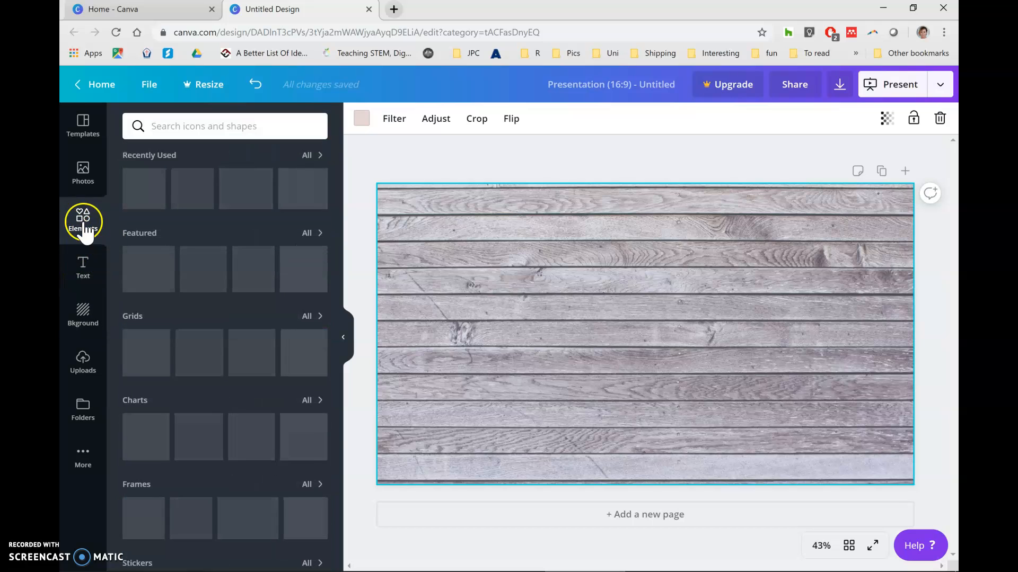
left_click(198, 126)
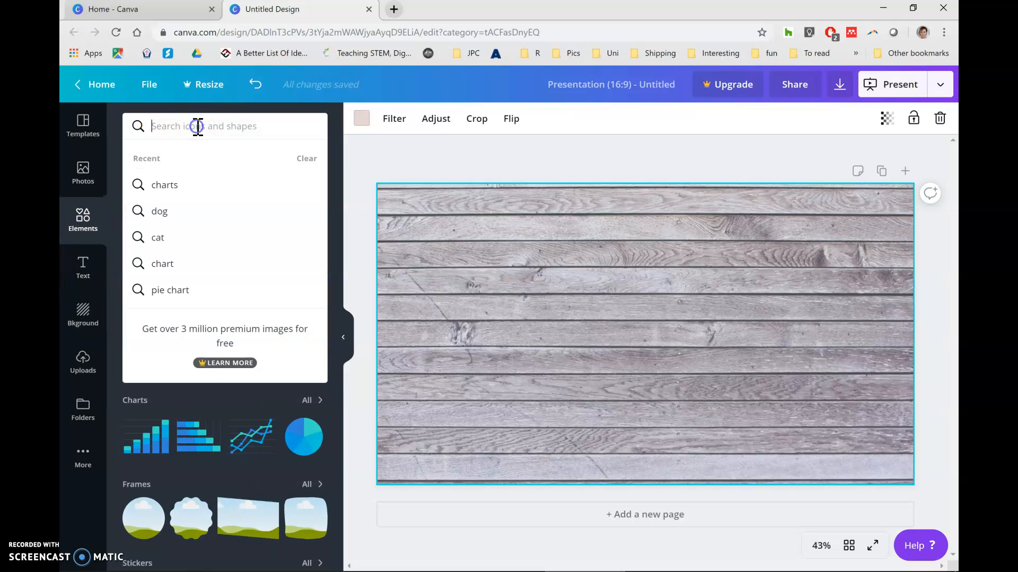
type("chart")
key("Return")
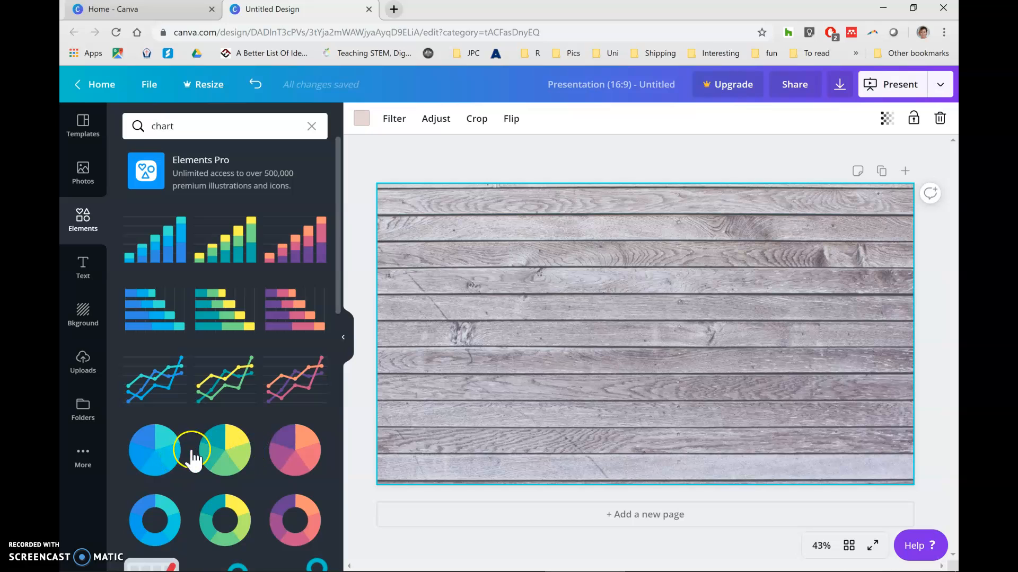
left_click(159, 453)
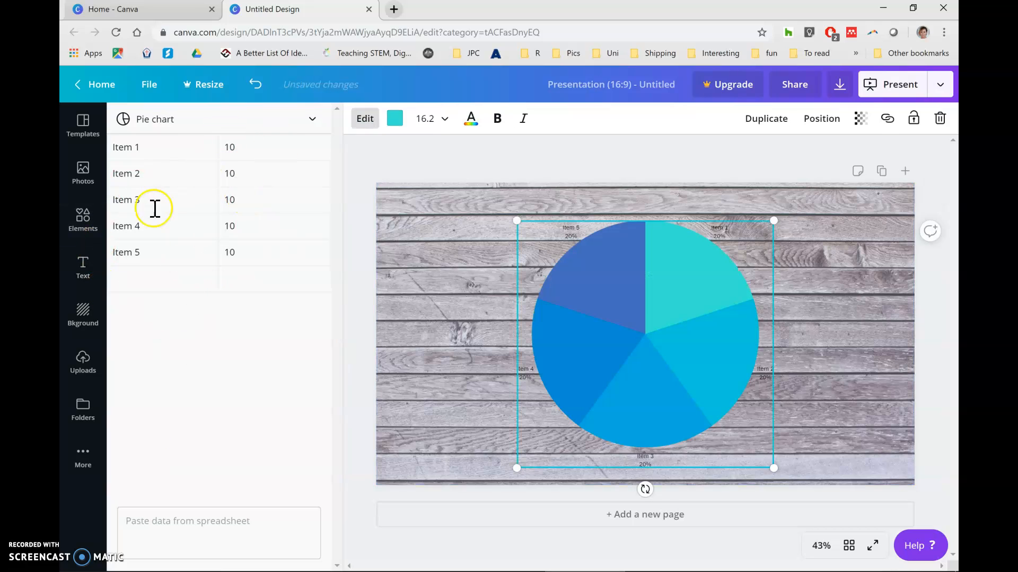
Fill the first two rows of the pie chart data with Cats at 20 and Dog at 15.
left_click(260, 149)
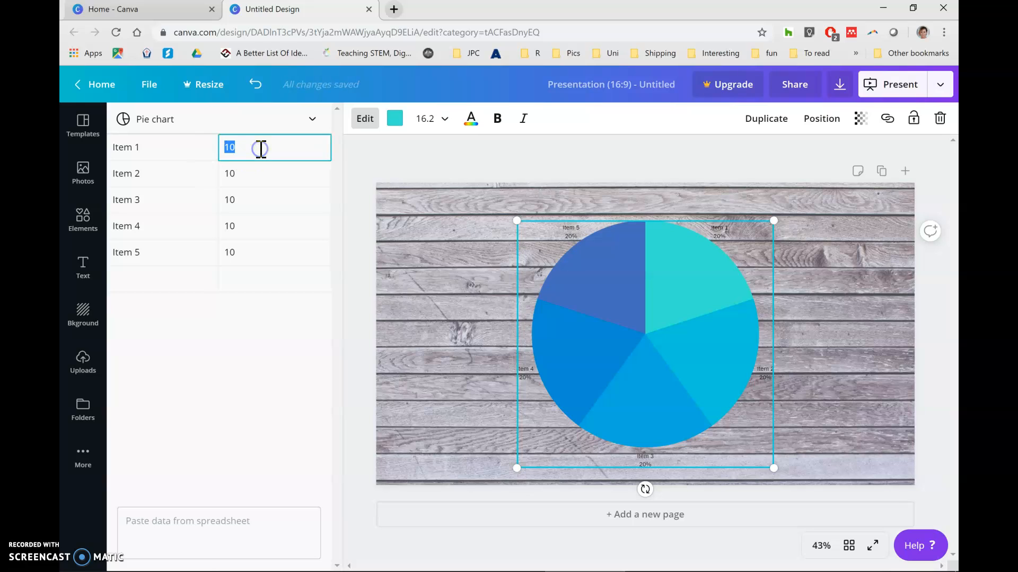
key("shift+Tab")
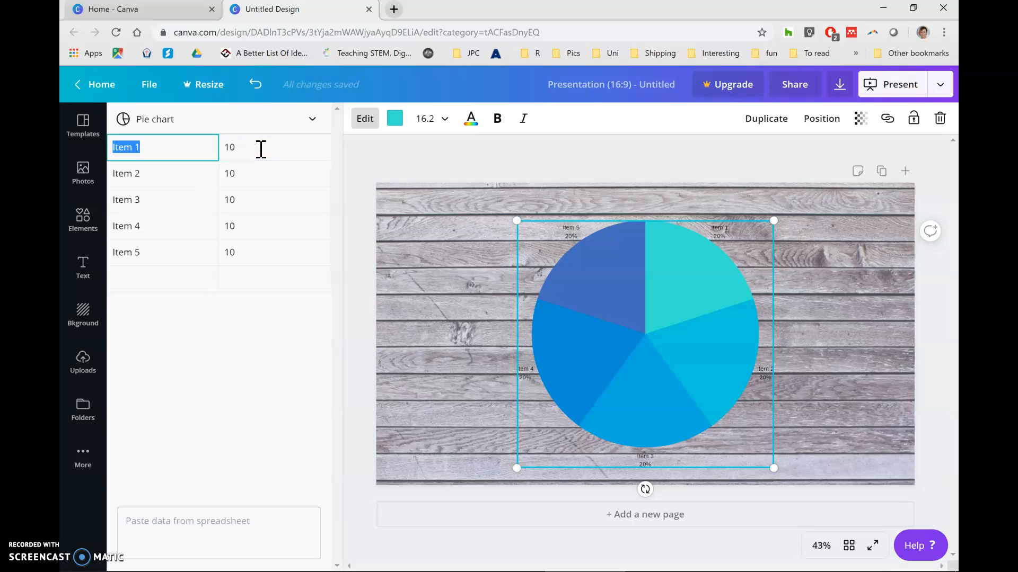
key("Tab")
type("2")
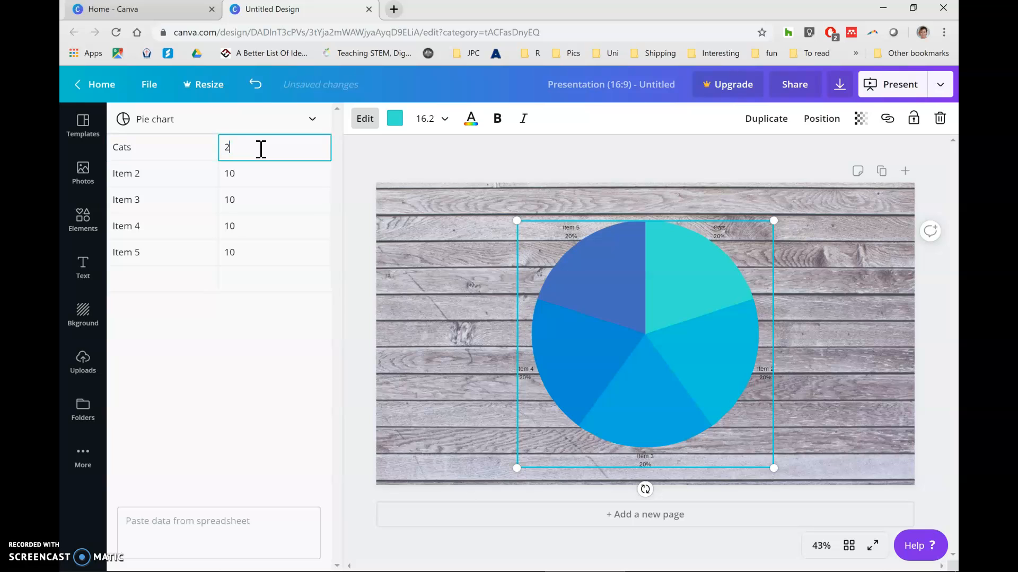
key("Return")
key("shift+Tab")
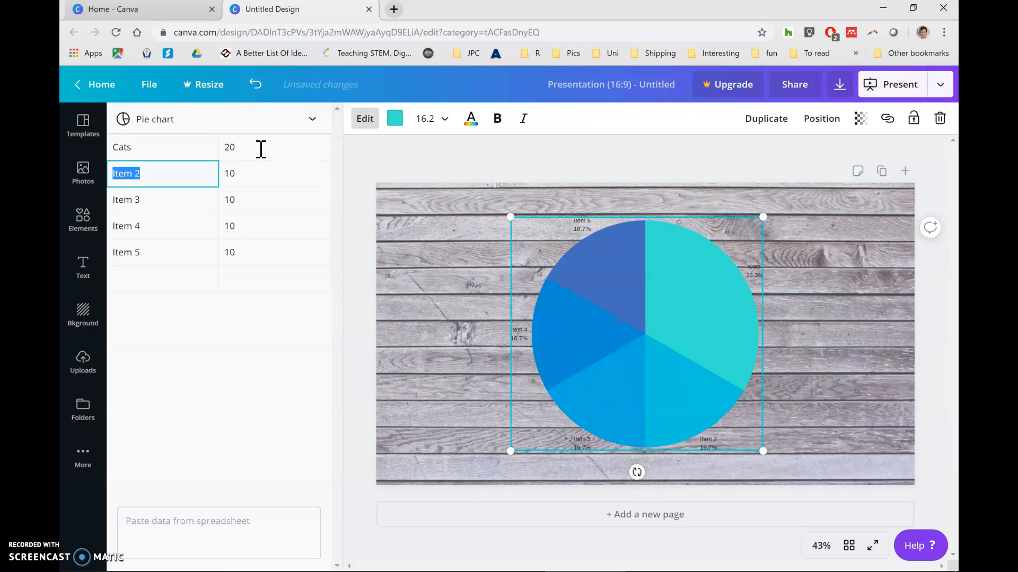
key("Tab")
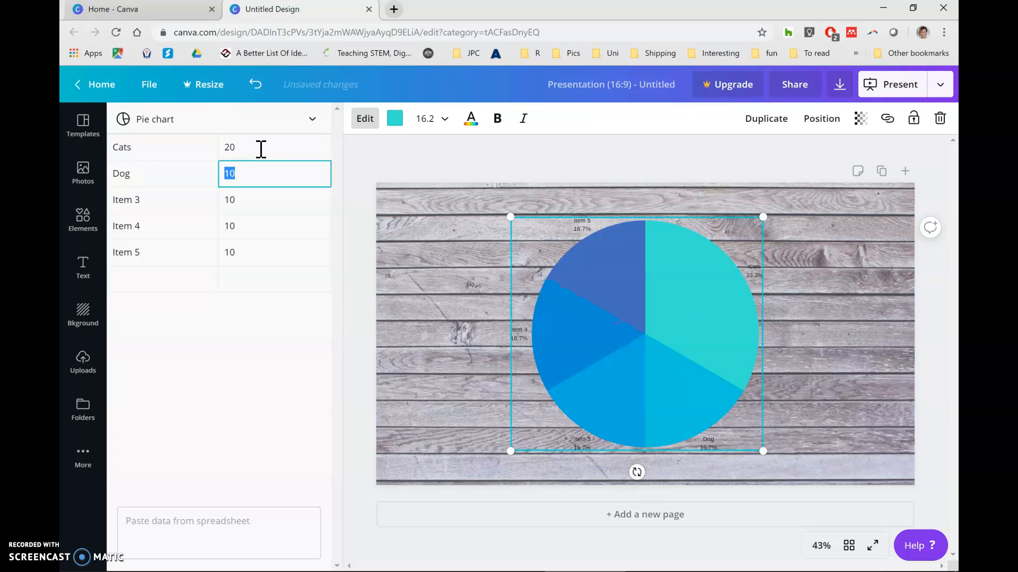
type("15")
key("Return")
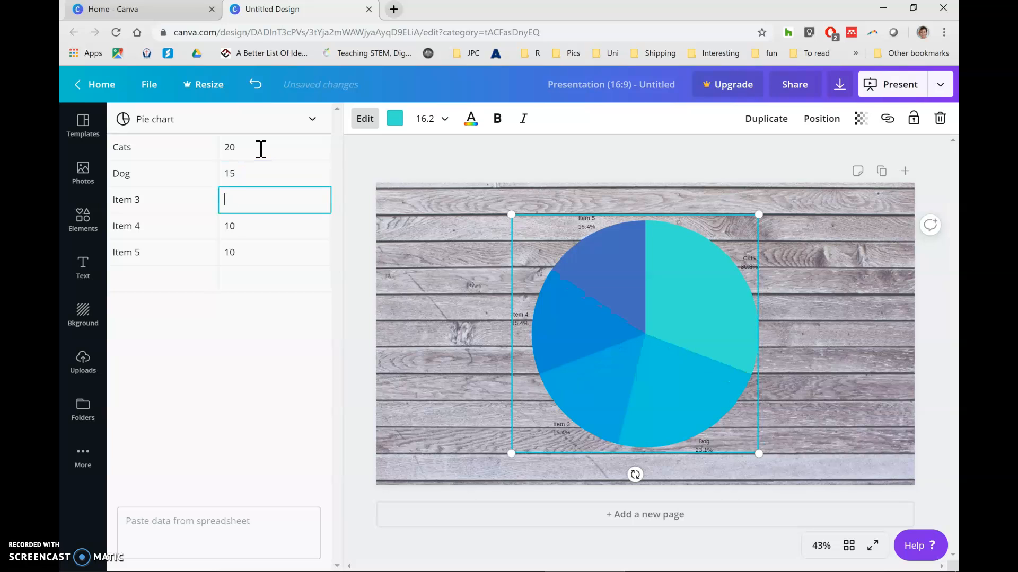
Clear the values and labels of Item 3, Item 4 and Item 5 from the pie chart data.
key("Return")
key("BackSpace")
key("Return")
key("BackSpace")
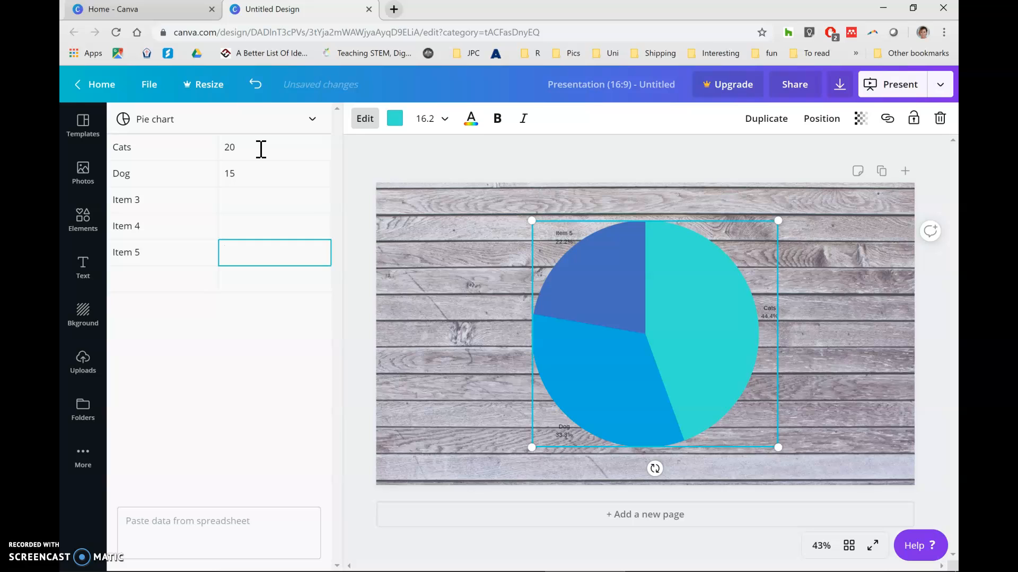
key("shift+Tab")
key("BackSpace")
key("BackSpace")
key("BackSpace")
key("BackSpace")
key("BackSpace")
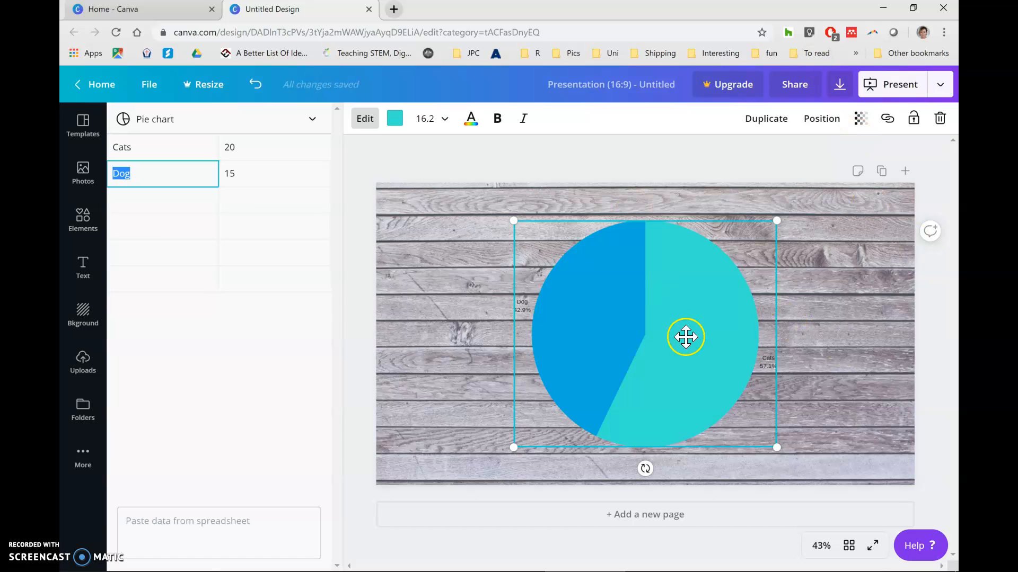
Place the brown spotted dog from an elements search for "dog" over the Dog slice, scaled to about 360 × 360.
left_click(436, 378)
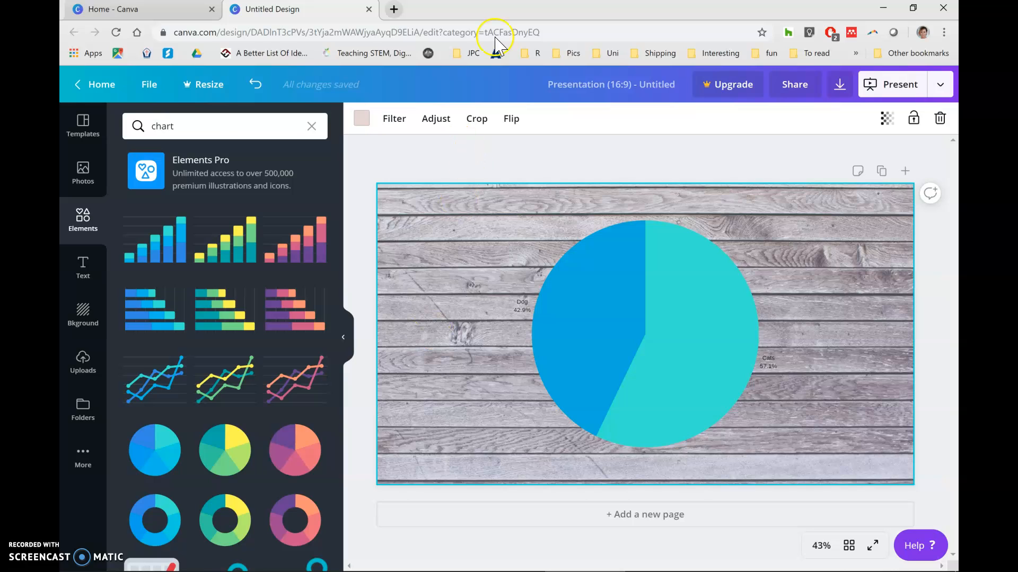
left_click(161, 130)
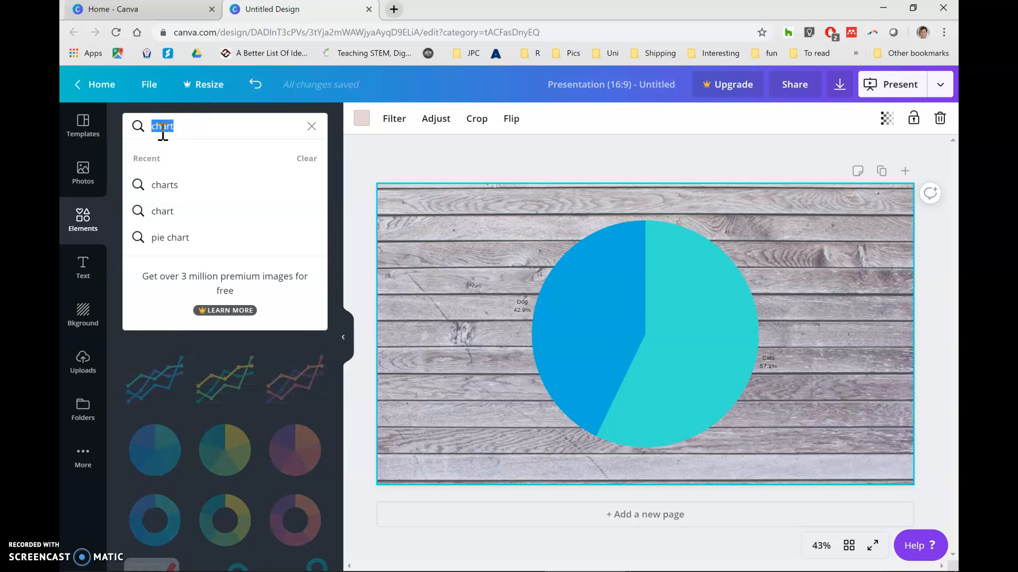
type("dog")
key("Return")
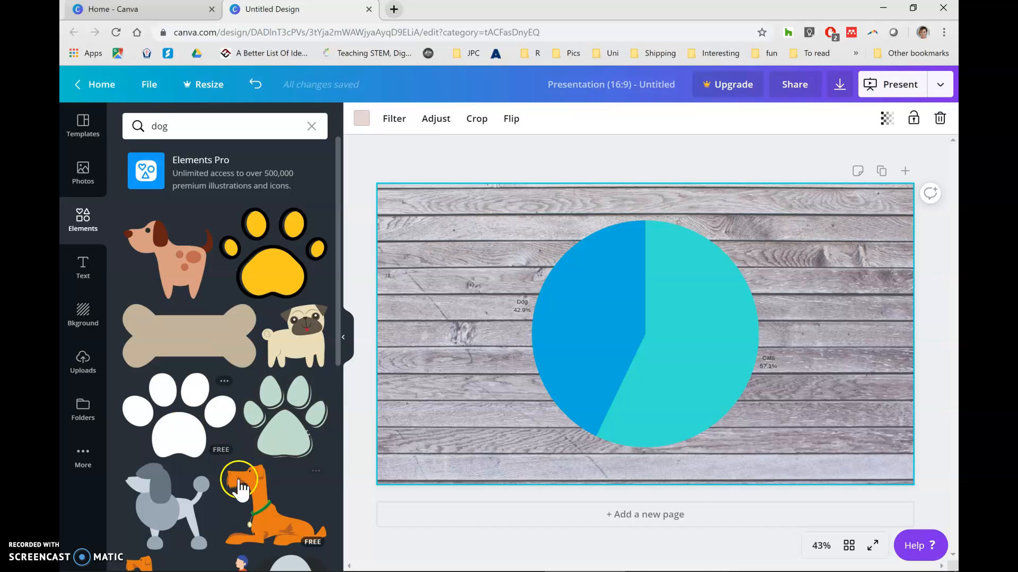
left_click_drag(164, 277, 479, 317)
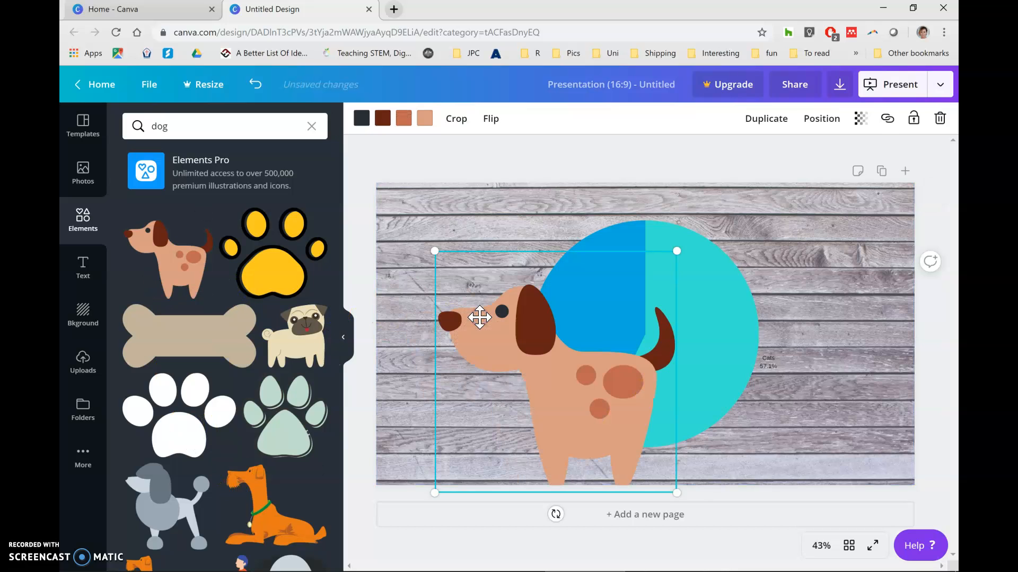
left_click_drag(434, 249, 580, 387)
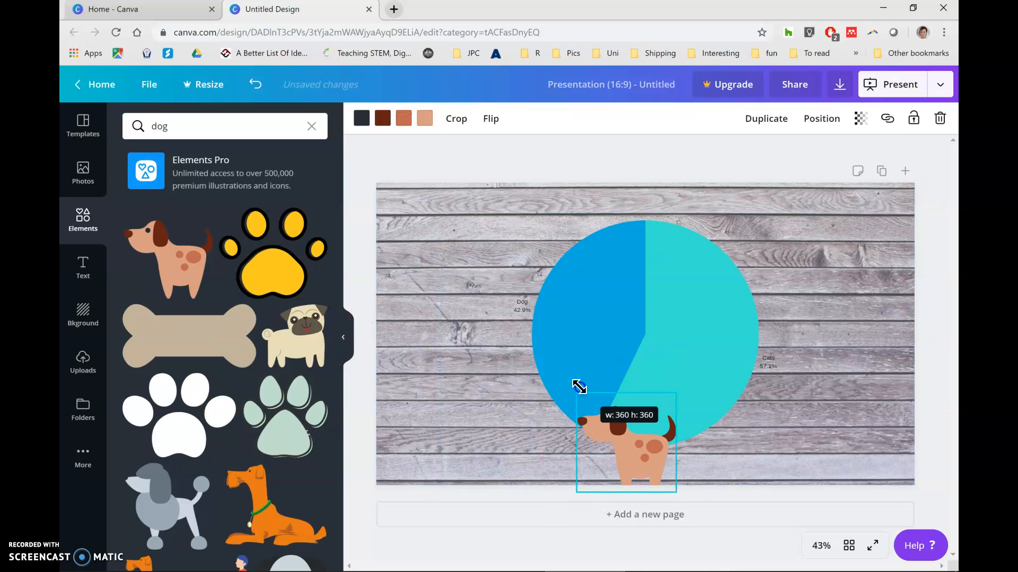
left_click_drag(618, 454, 559, 313)
Recolour the dark brown ears, nose and tail of the dog illustration to light orange.
left_click(386, 118)
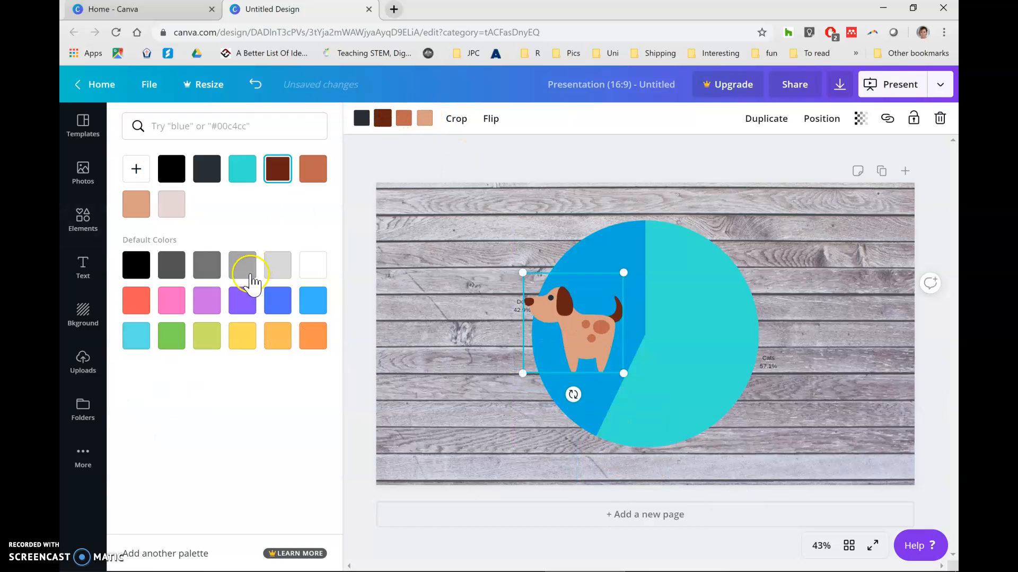
left_click(243, 302)
left_click(313, 299)
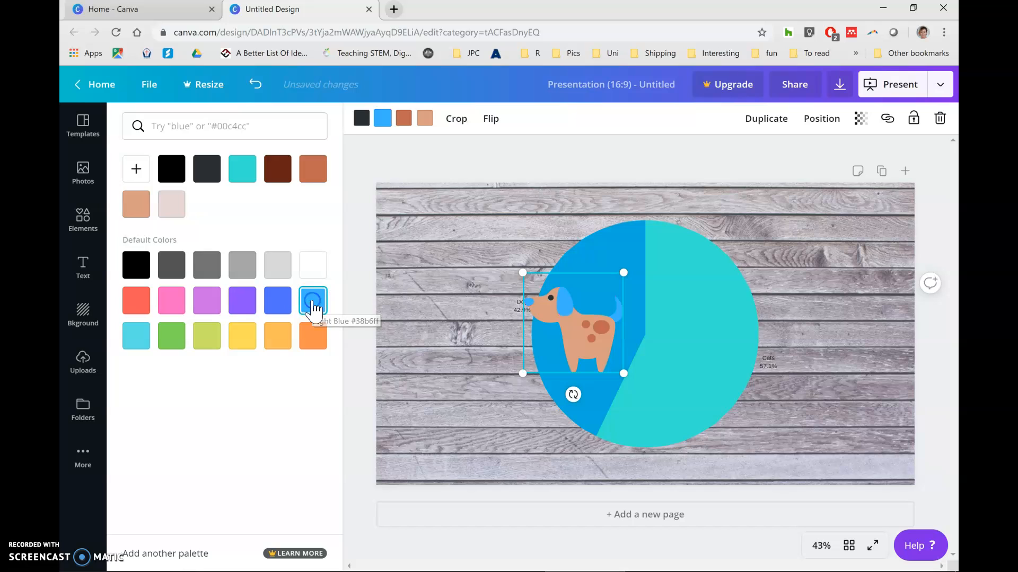
left_click(274, 335)
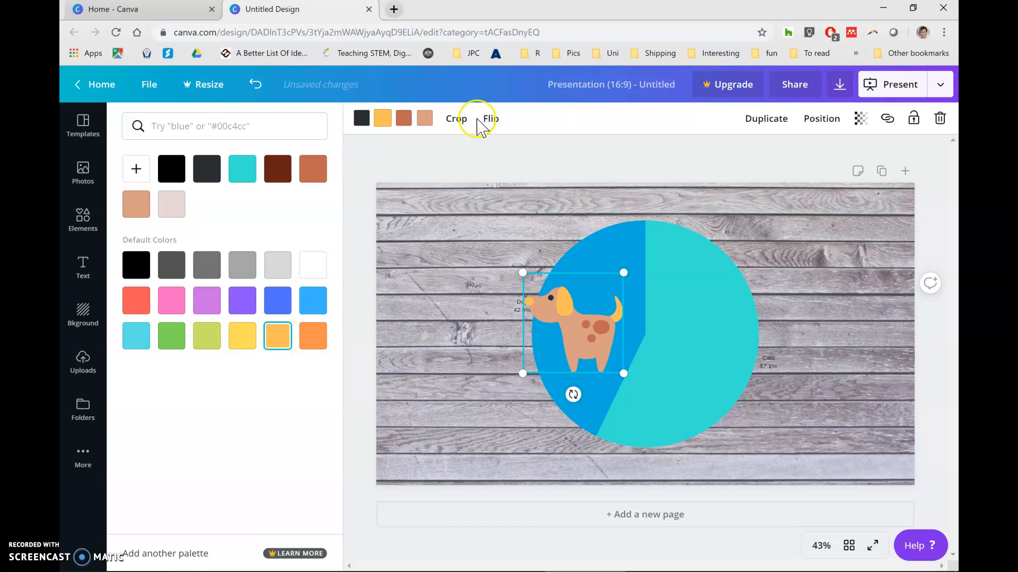
left_click(454, 316)
Place the orange cat with red yarn from an elements search for "cat" over the Cats slice, scaled to fit inside it.
double_click(159, 125)
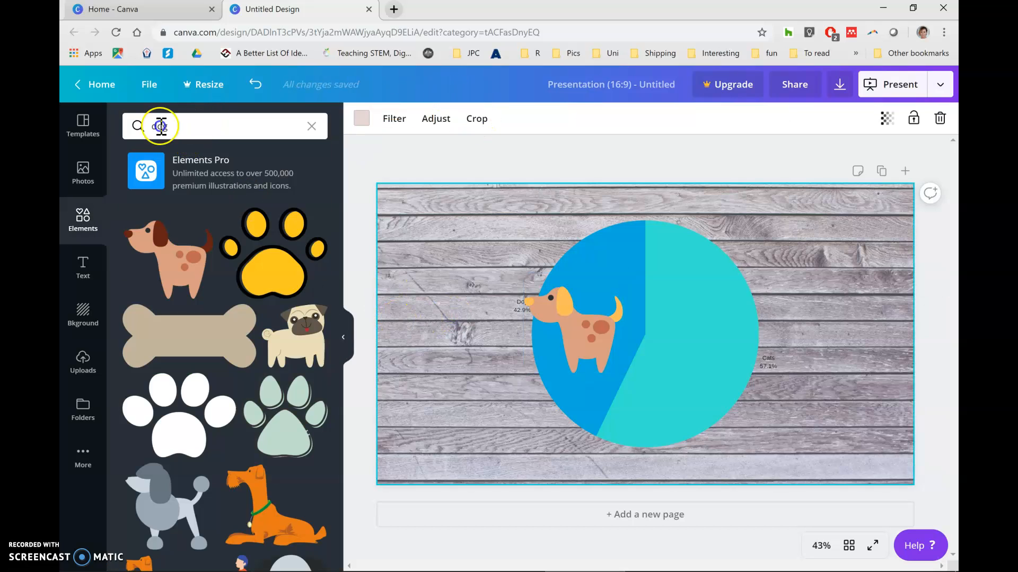
type("cat")
key("Return")
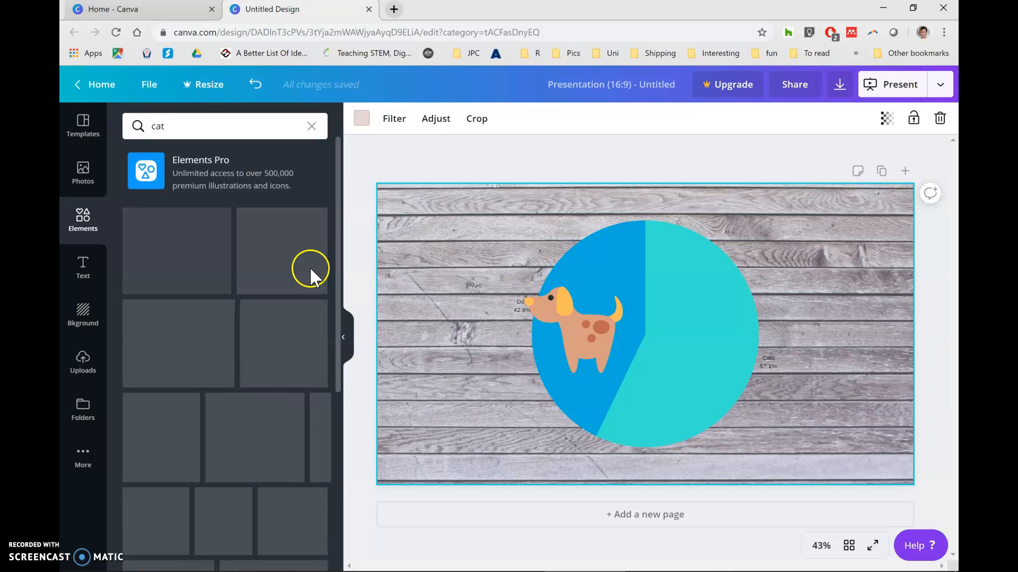
left_click_drag(267, 350, 679, 286)
left_click_drag(639, 247, 814, 397)
left_click_drag(830, 437, 711, 325)
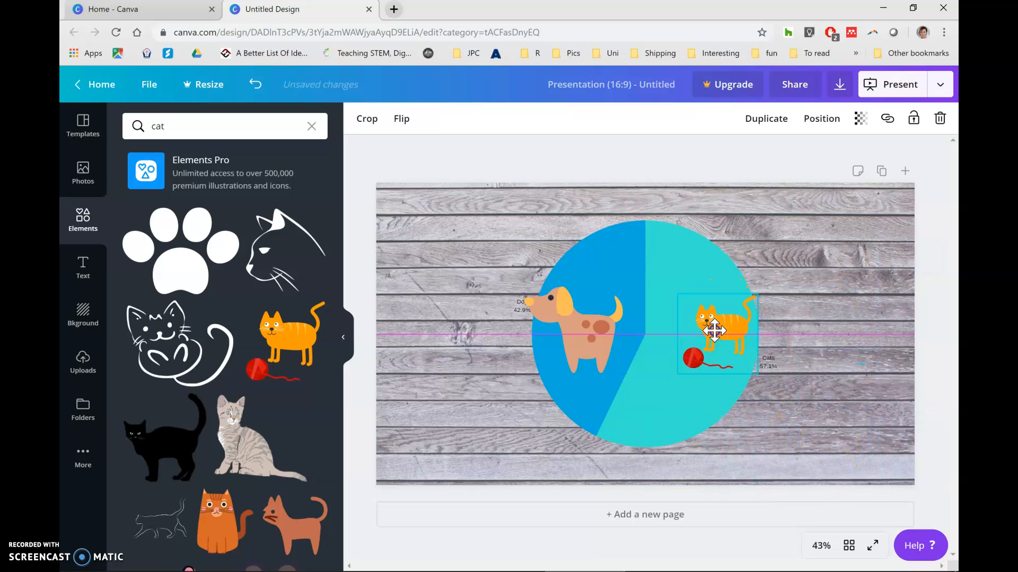
left_click(816, 394)
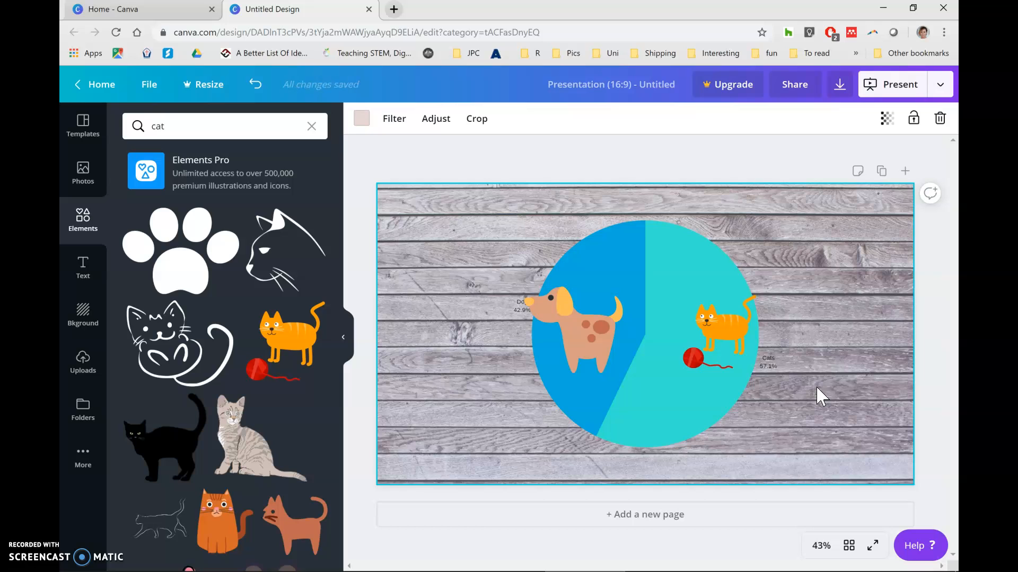
Add a heading text box and move it to the upper-left corner of the page.
left_click(83, 263)
left_click(214, 178)
left_click(648, 325)
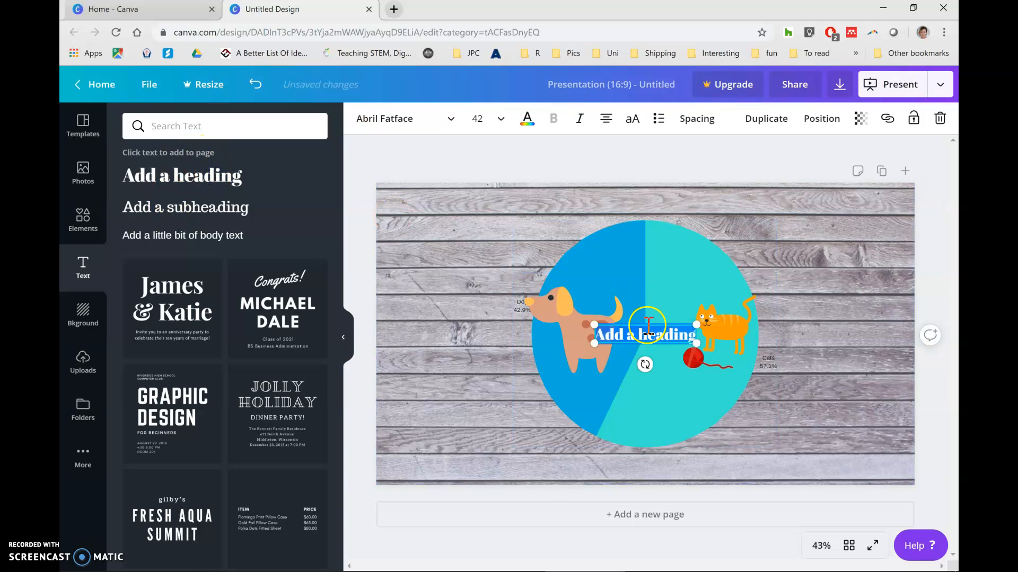
left_click(501, 258)
left_click(630, 333)
left_click_drag(631, 323, 422, 189)
Replace the heading's placeholder text with "Year 7" and, on a new line, "Cats vs Dogs".
left_click(423, 203)
key("ctrl+a")
type("Year 7")
key("Return")
type("Cats vs Dogs")
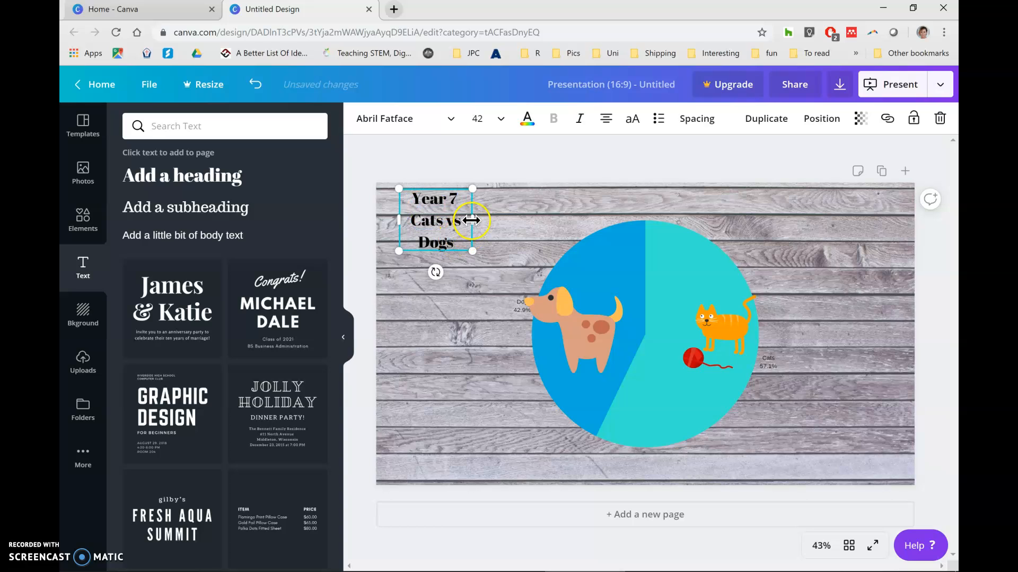
Recolour both lines of the "Year 7 Cats vs Dogs" heading to the default orange.
left_click_drag(471, 219, 428, 192)
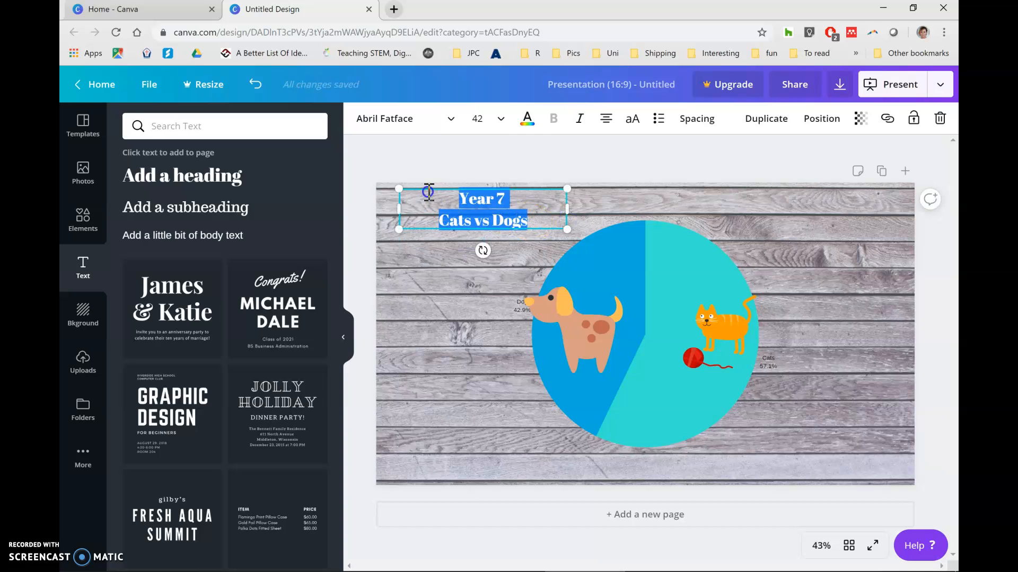
left_click(527, 120)
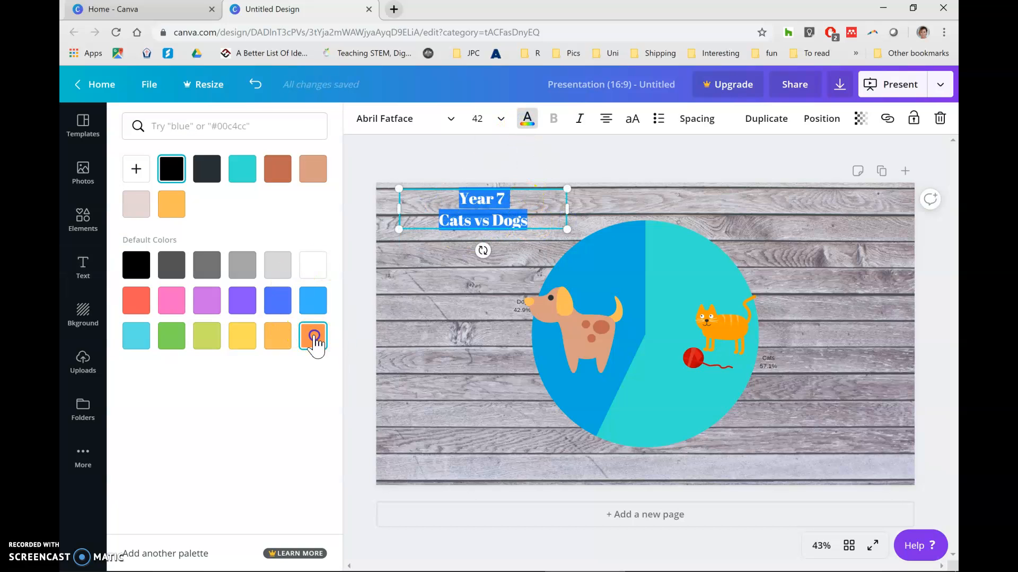
left_click(313, 337)
left_click(552, 170)
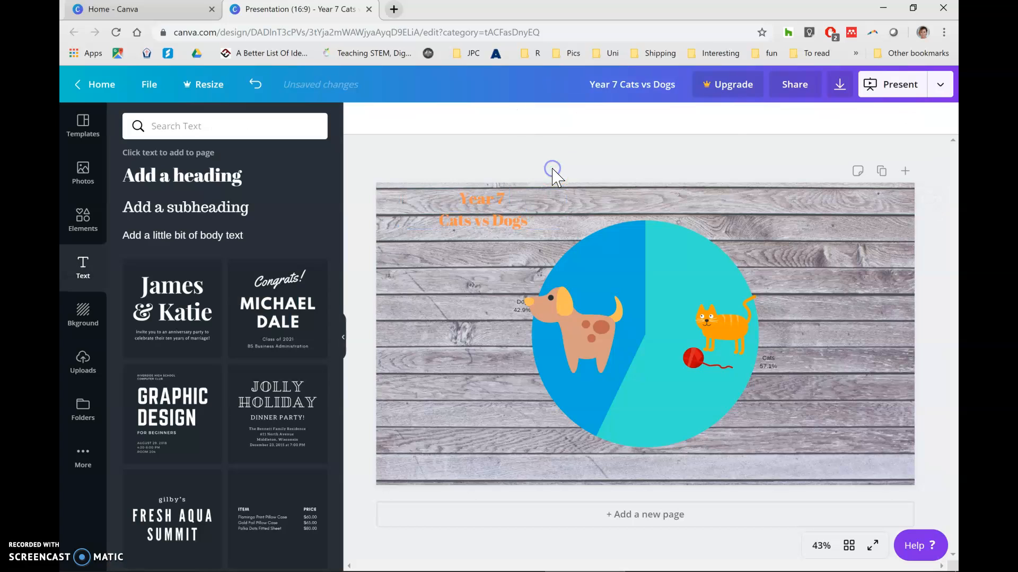
left_click(828, 269)
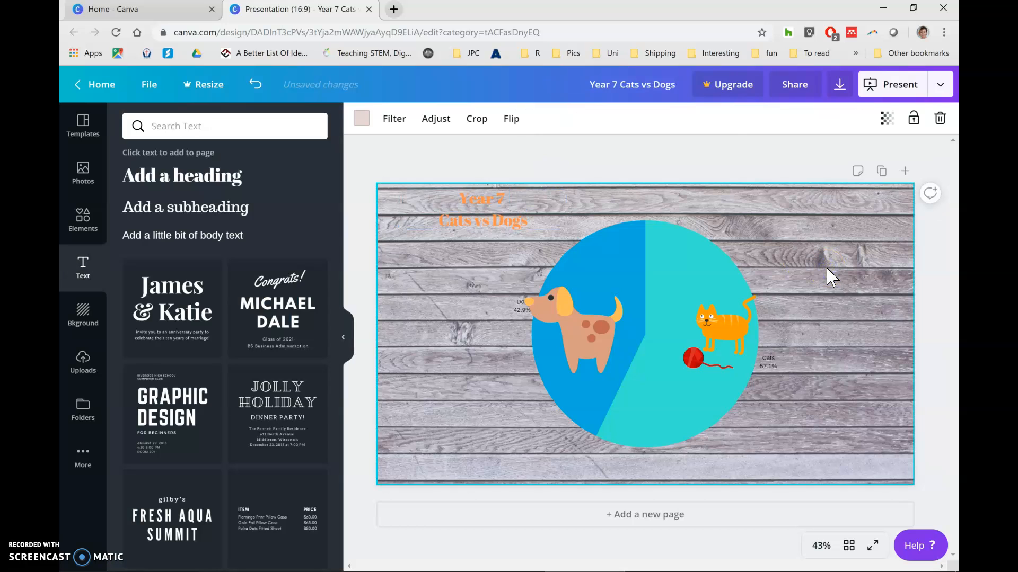
Add the photo of the brown dog's peeking face from a photo search for "dog", scaled down into the page's lower-right corner.
left_click(77, 175)
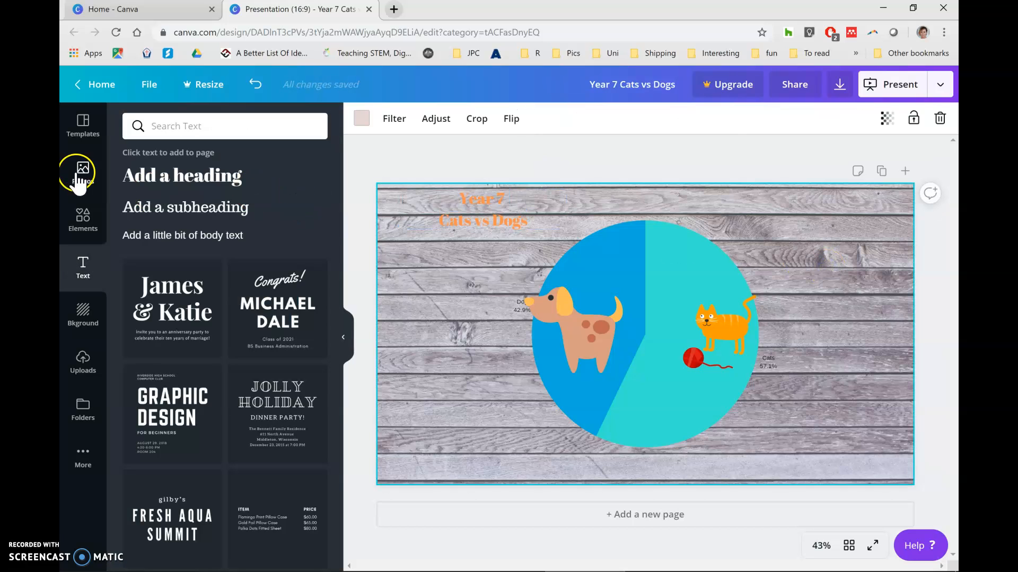
left_click(222, 127)
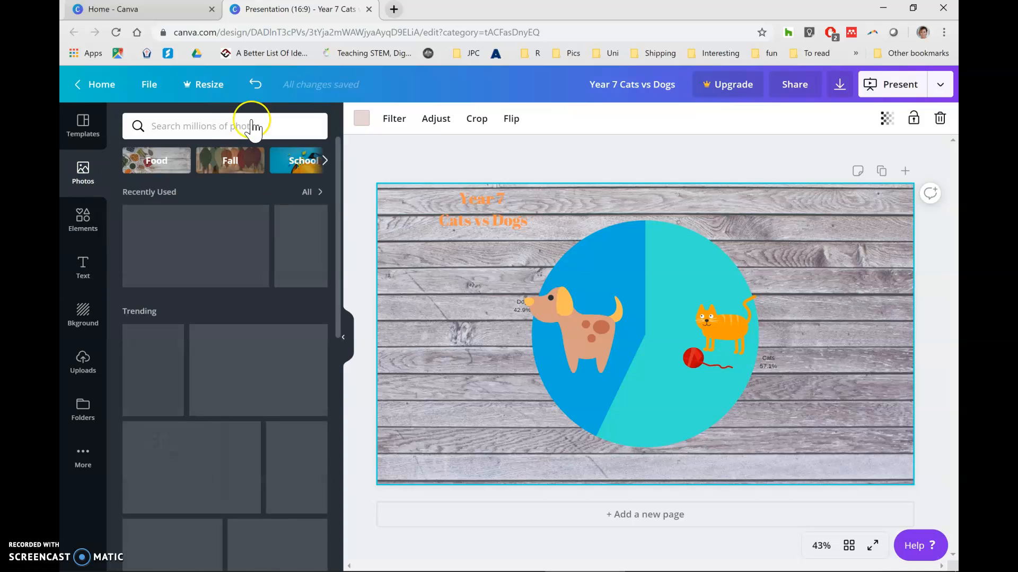
type("dog")
key("Return")
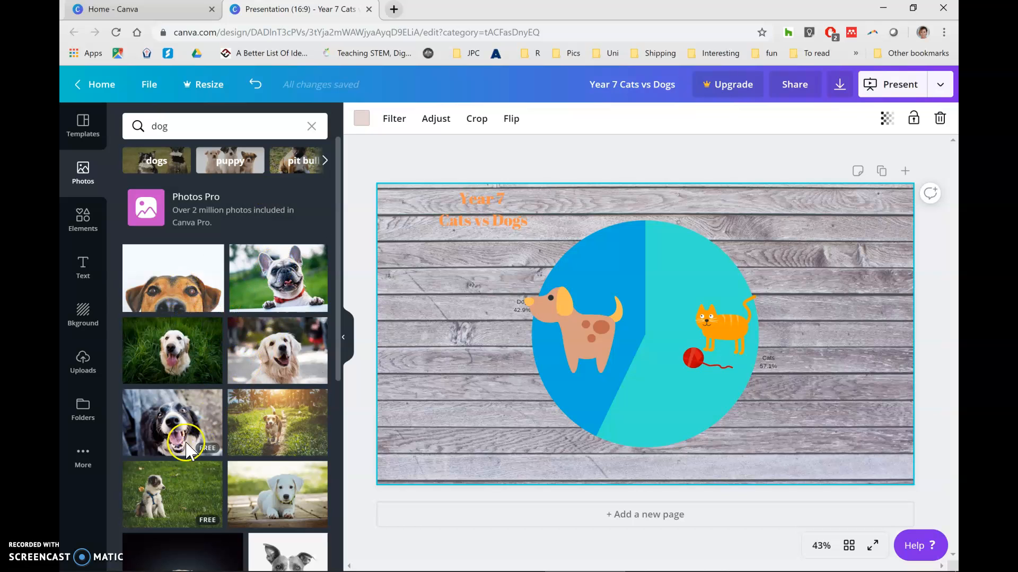
left_click_drag(180, 286, 527, 305)
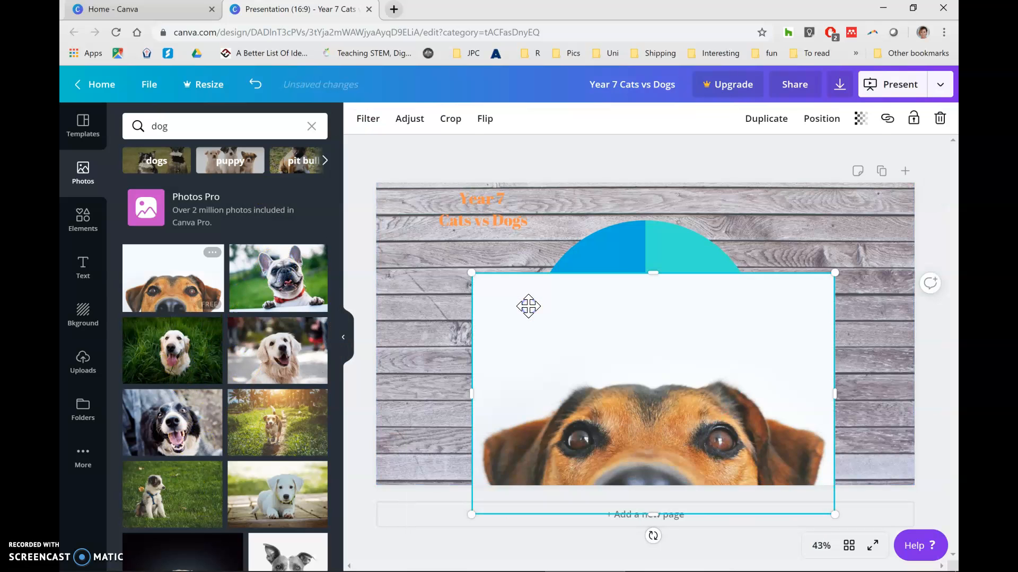
left_click_drag(478, 279, 655, 392)
left_click_drag(756, 430, 836, 409)
Apply the Peony filter to the wooden plank background.
left_click(817, 316)
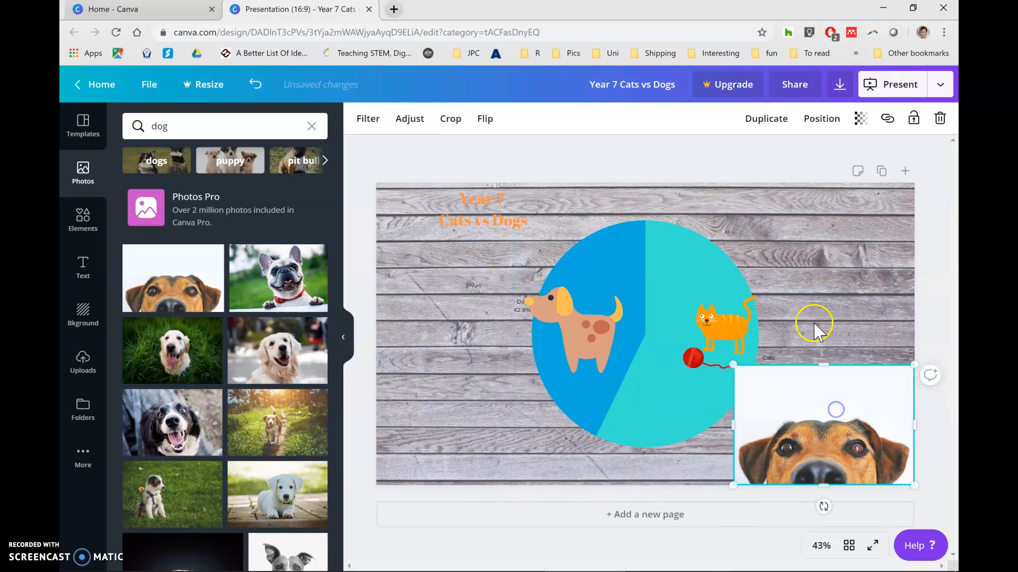
left_click(396, 119)
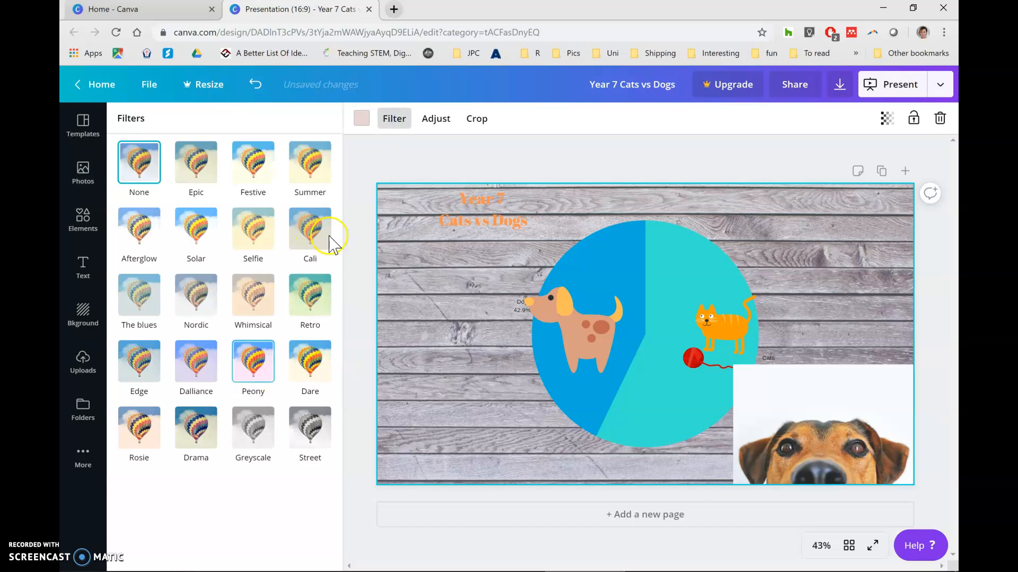
left_click(258, 365)
Adjust the dog photo's tint to -67.
left_click(787, 433)
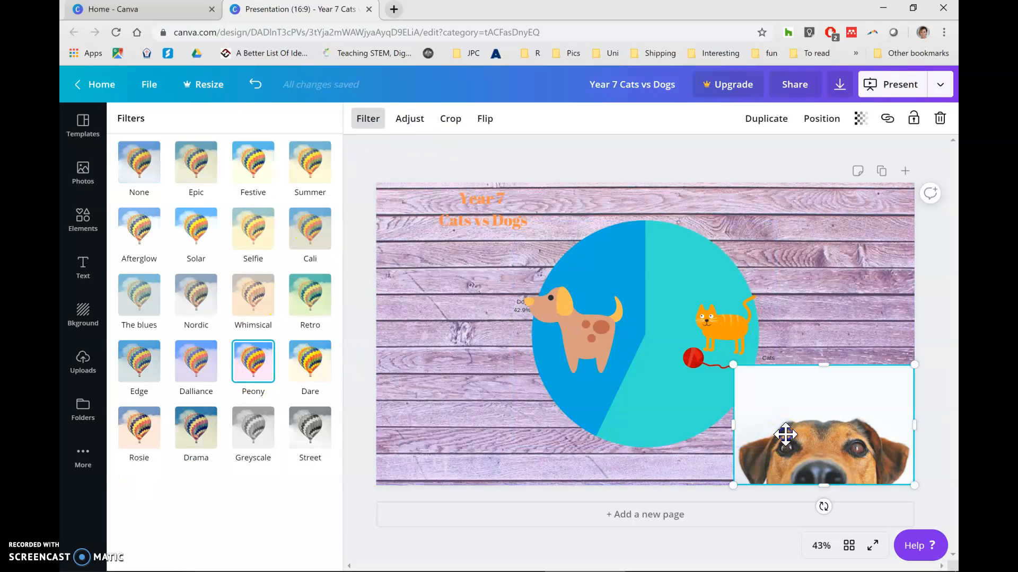
left_click(425, 120)
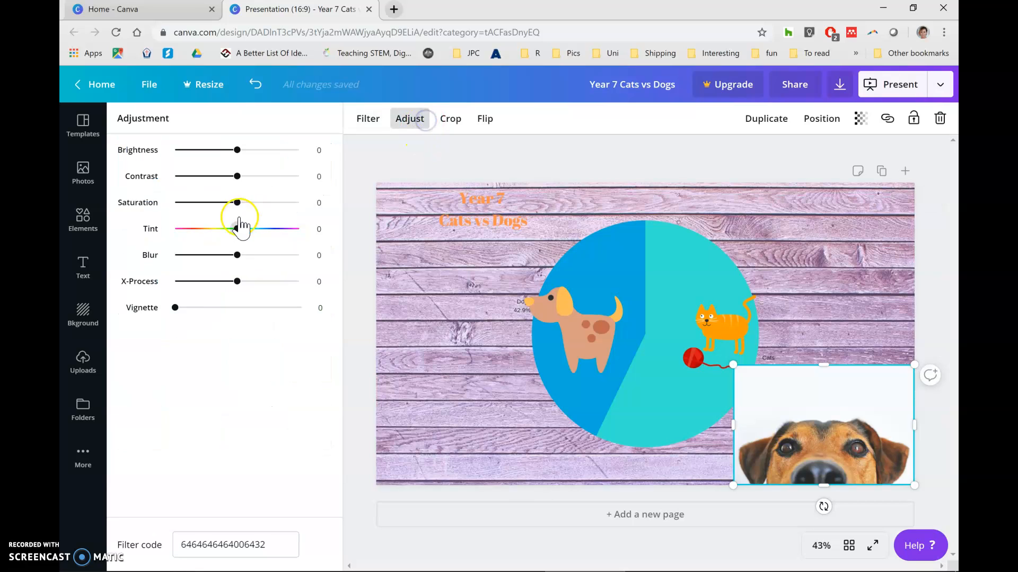
left_click_drag(235, 229, 195, 229)
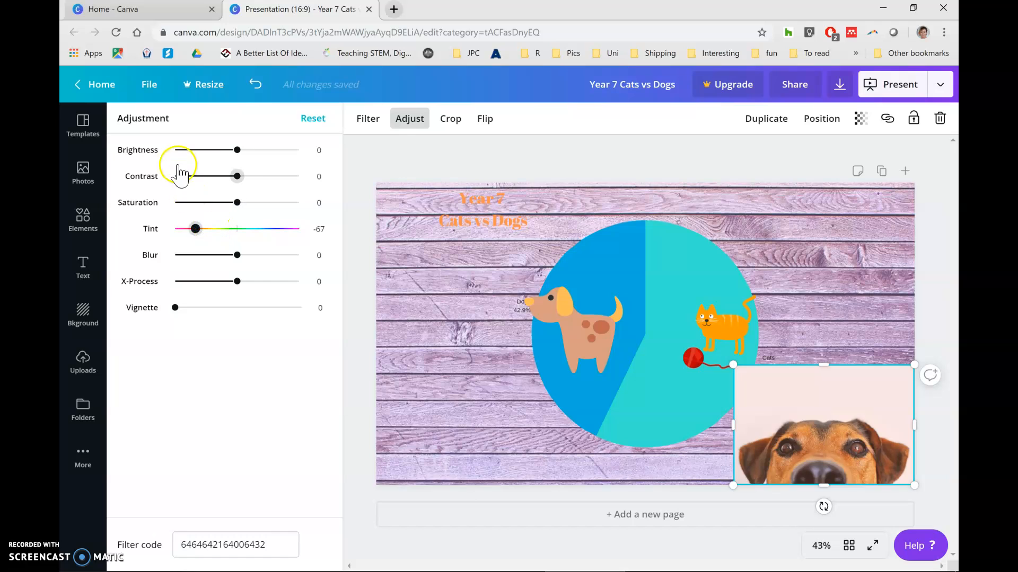
Set the dog photo's transparency to 50.
left_click(857, 127)
left_click_drag(831, 152, 784, 154)
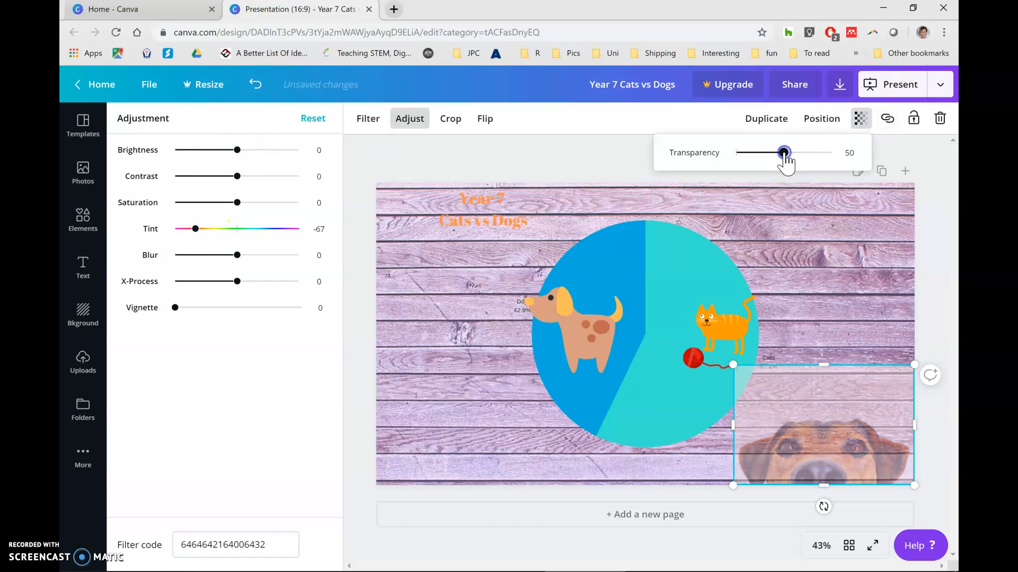
left_click(612, 175)
left_click(613, 177)
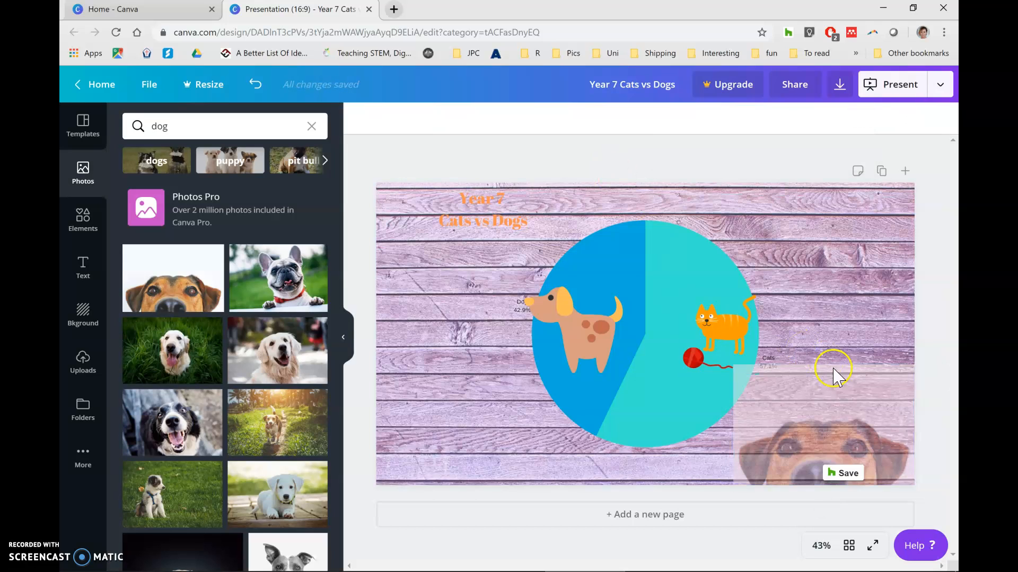
Send the dog photo backward so it sits behind the pie chart.
left_click(842, 395)
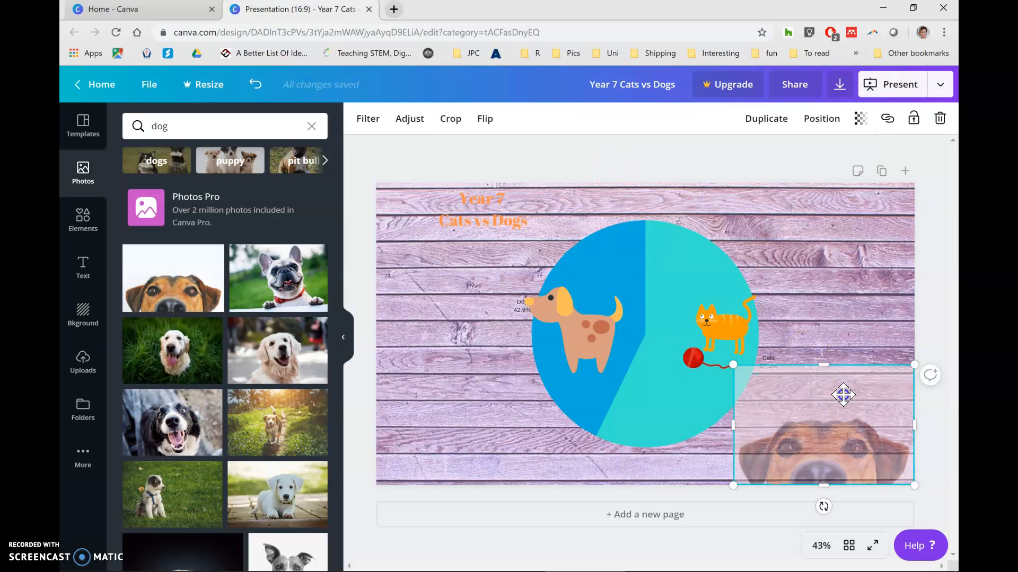
left_click(823, 120)
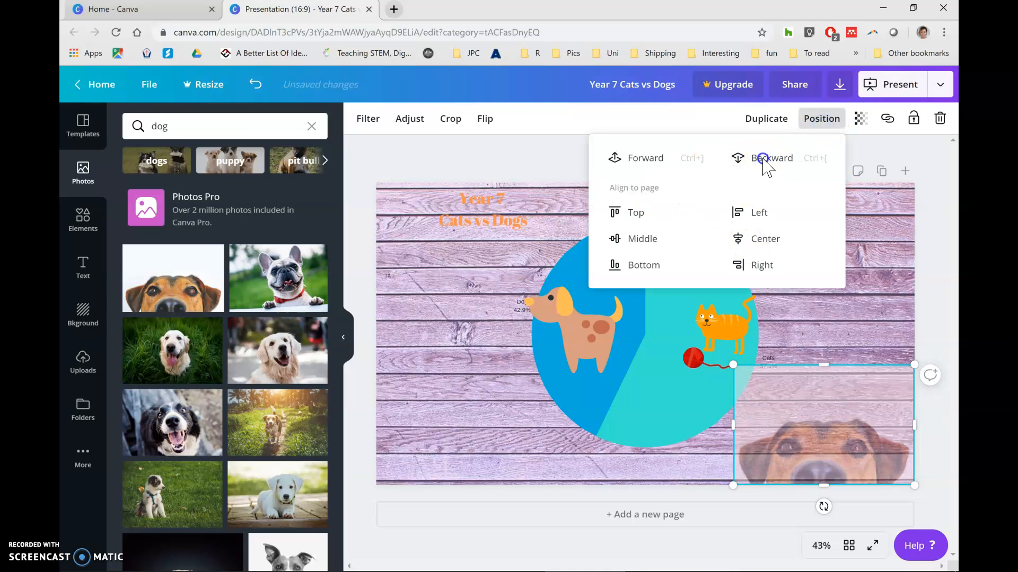
left_click(764, 159)
left_click(521, 175)
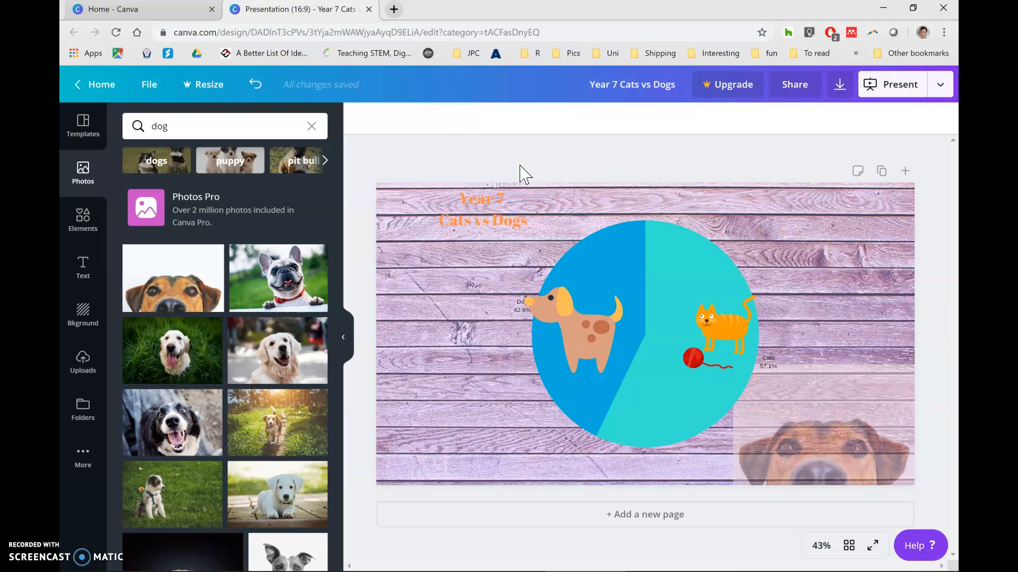
Move the pie chart, dog and cat illustrations toward the left half of the page and shrink the chart into the lower-left corner.
left_click(599, 257)
left_click_drag(599, 257, 466, 284)
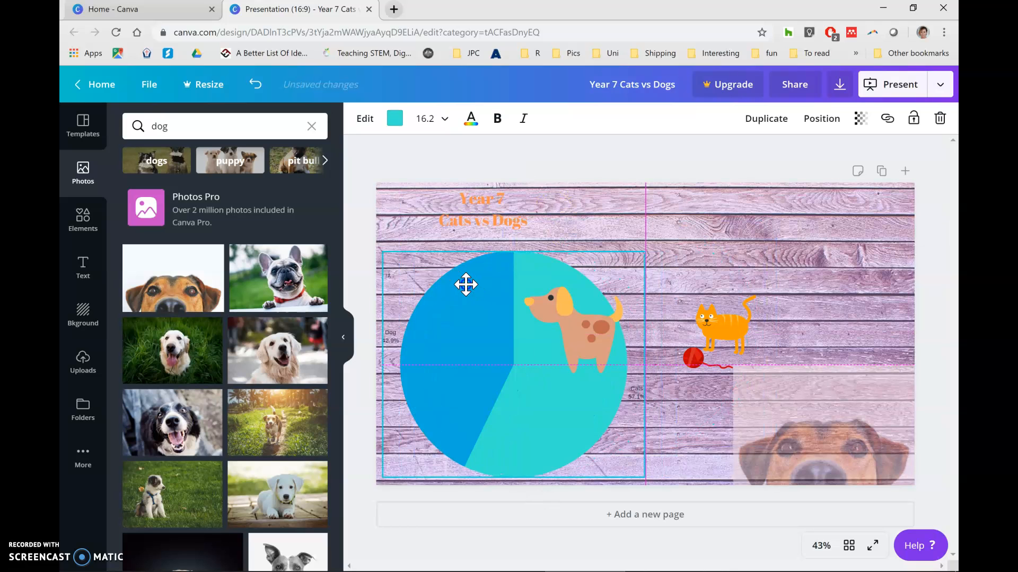
left_click(574, 336)
left_click_drag(574, 336, 453, 335)
left_click_drag(746, 334, 586, 381)
left_click(535, 280)
left_click_drag(637, 247, 575, 300)
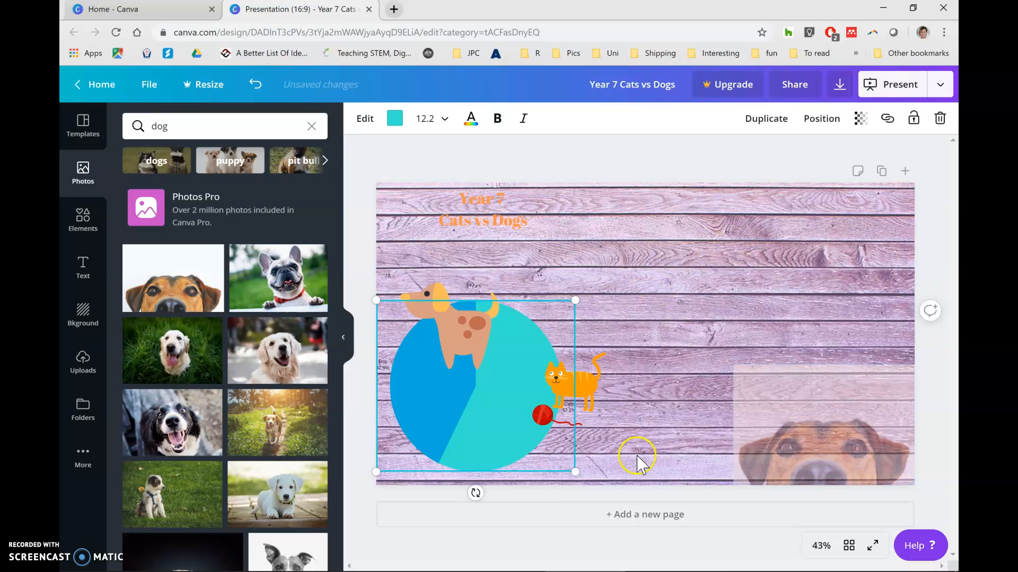